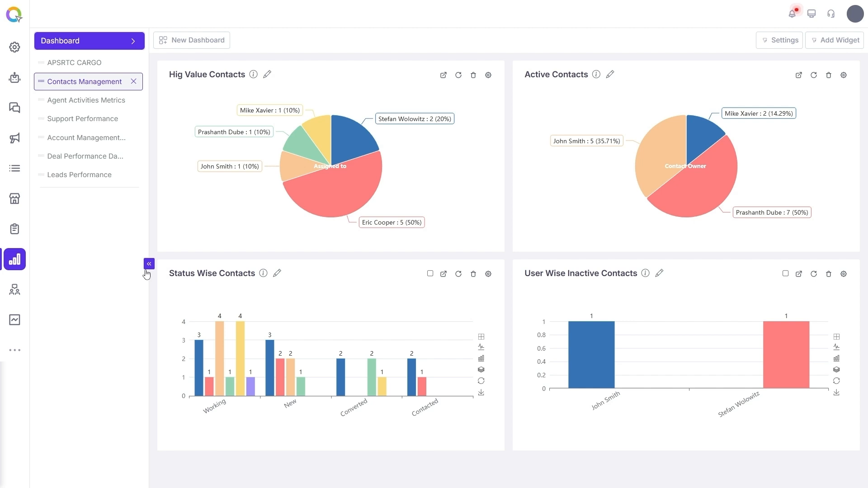
Step: Open the list of automation rules in the configuration settings
left_click(15, 46)
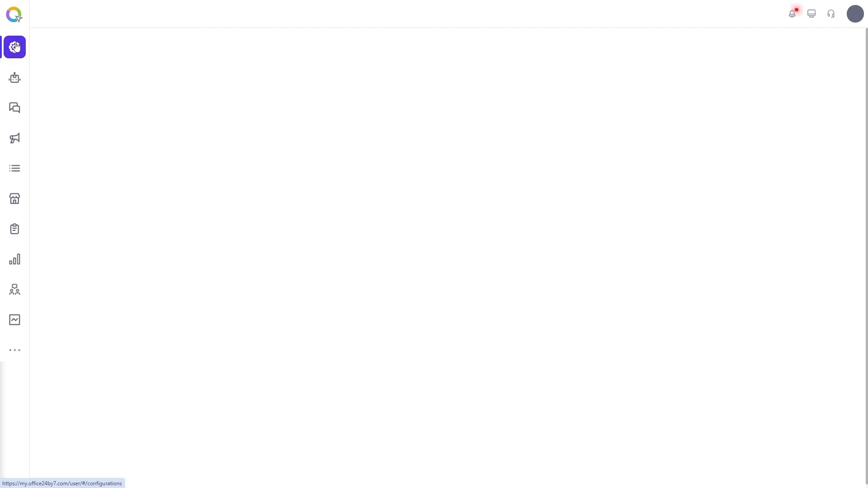
left_click(161, 41)
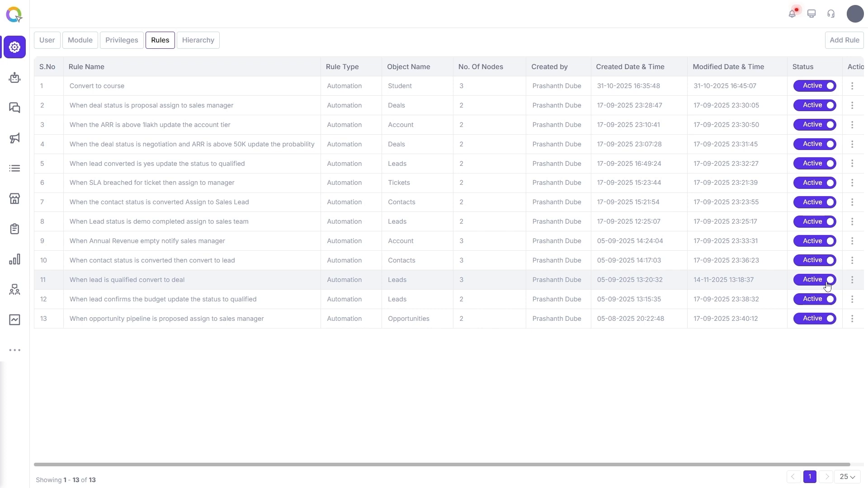
left_click(852, 281)
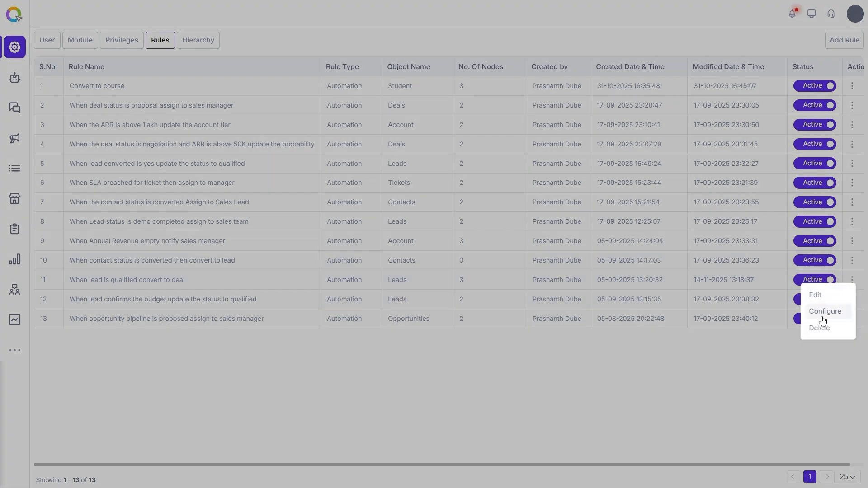
left_click(842, 43)
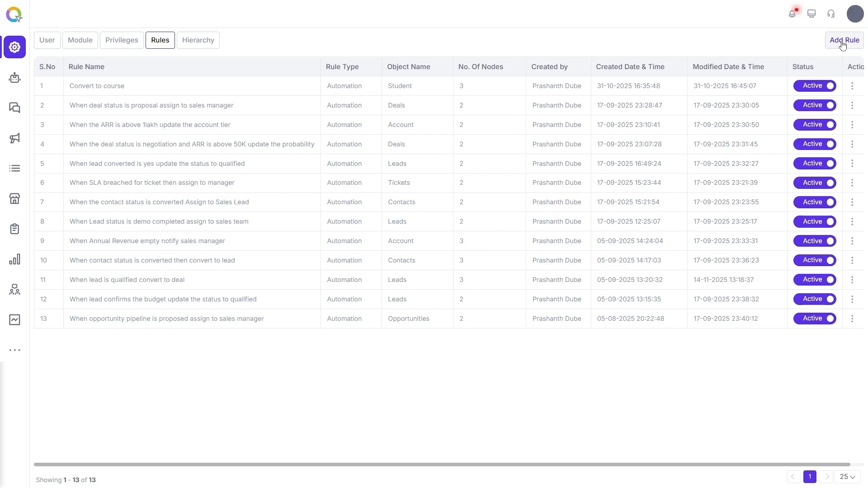
Step: Draft a new rule named "When lead status is qualified, convert to deal" with the description "This rule executes when the lead status is qualified"
left_click(843, 42)
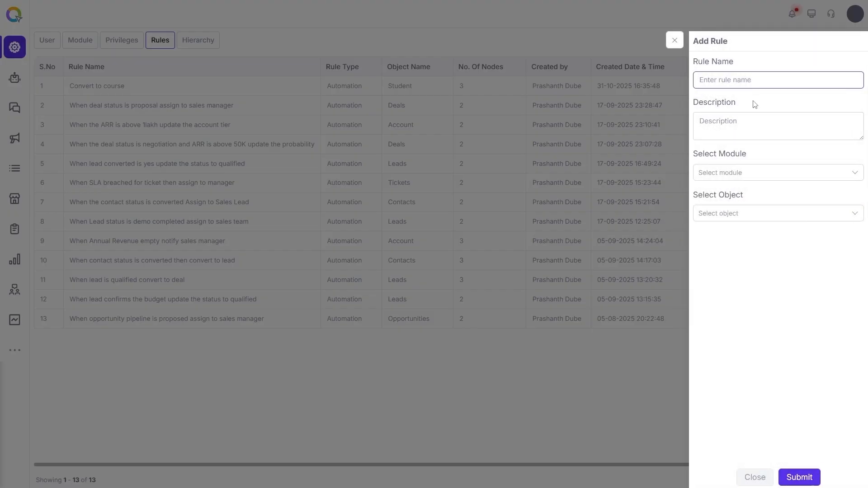
type("When lead status is qualified, convert to deal")
left_click(747, 121)
type("This")
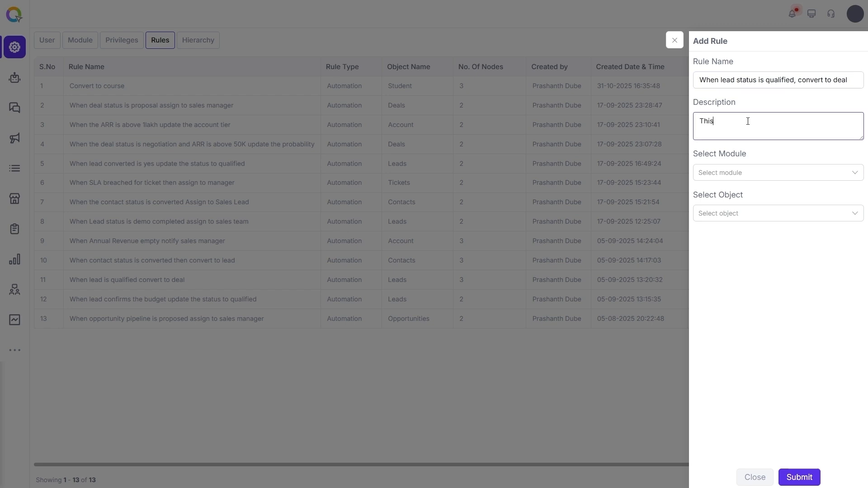
type(" rule executes when the lead status is qualified")
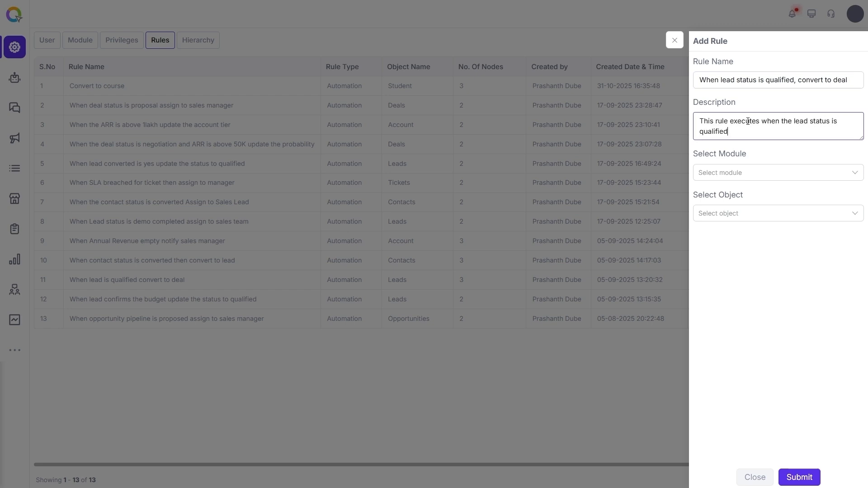
Step: Set the draft rule's module to Sales and its object to Leads, and close the form without submitting it
left_click(741, 176)
left_click(712, 249)
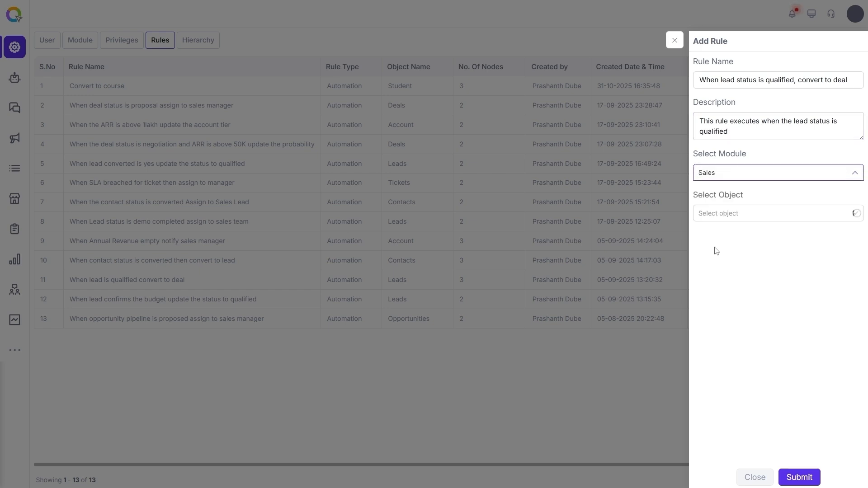
left_click(759, 216)
left_click(715, 251)
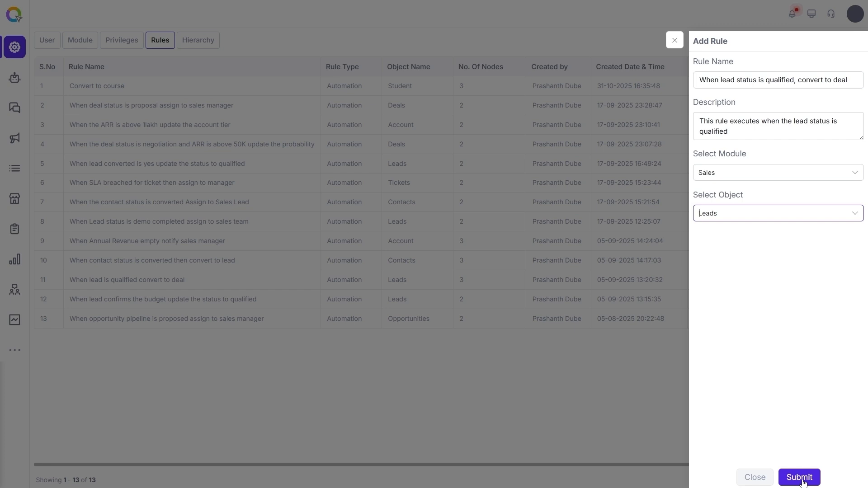
left_click(674, 40)
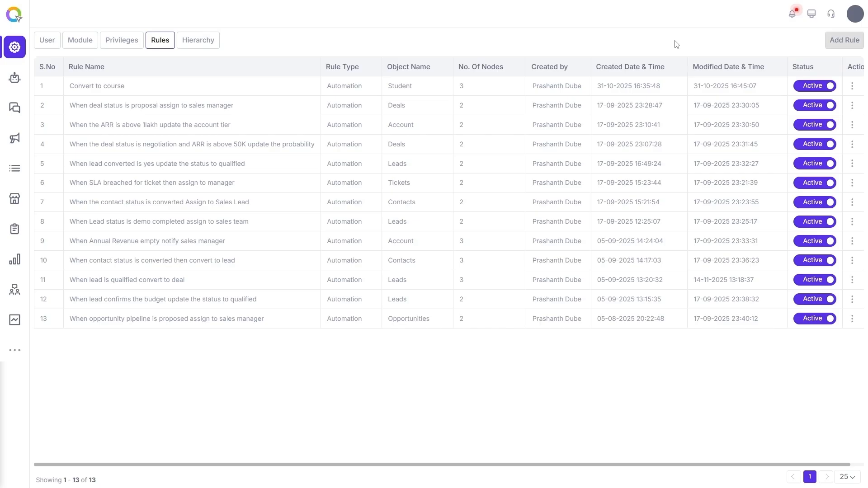
Step: Open the configuration of the "When lead is qualified convert to deal" rule and examine its If Exist condition and Field Mapping
left_click(853, 279)
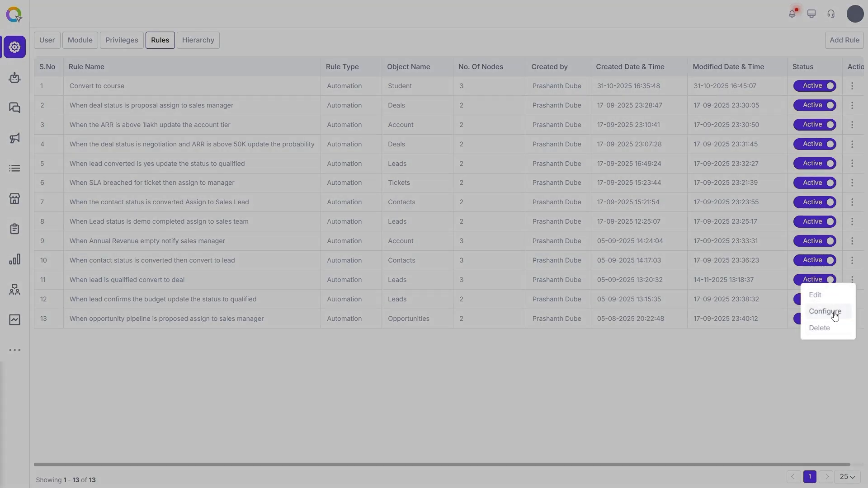
left_click(834, 313)
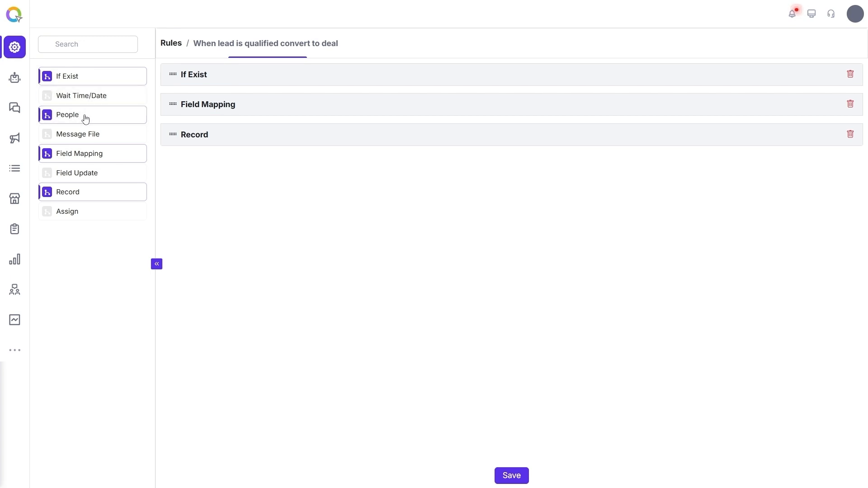
left_click(88, 135)
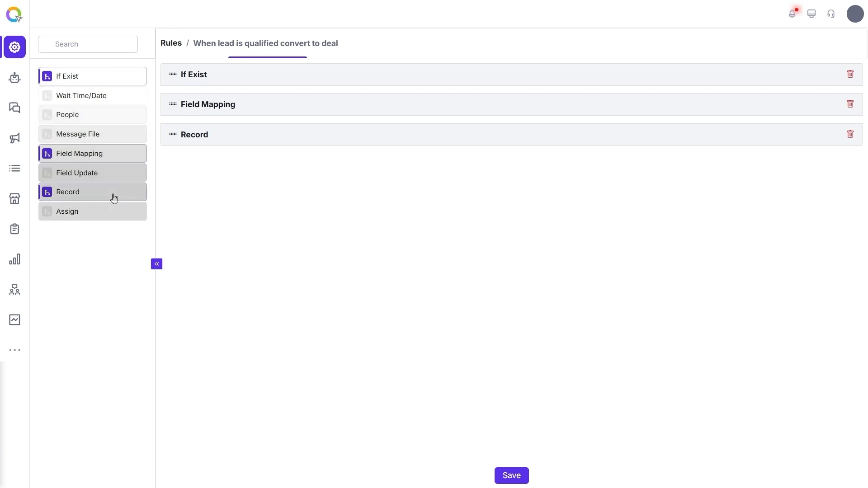
left_click(205, 80)
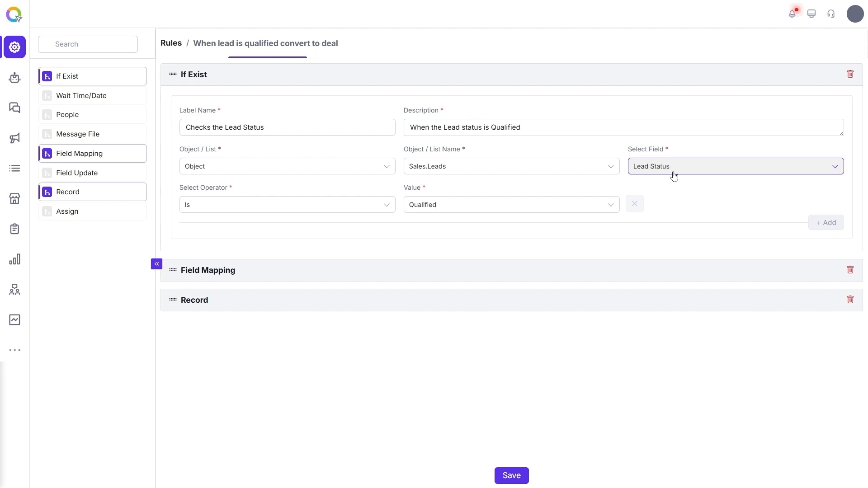
left_click(477, 212)
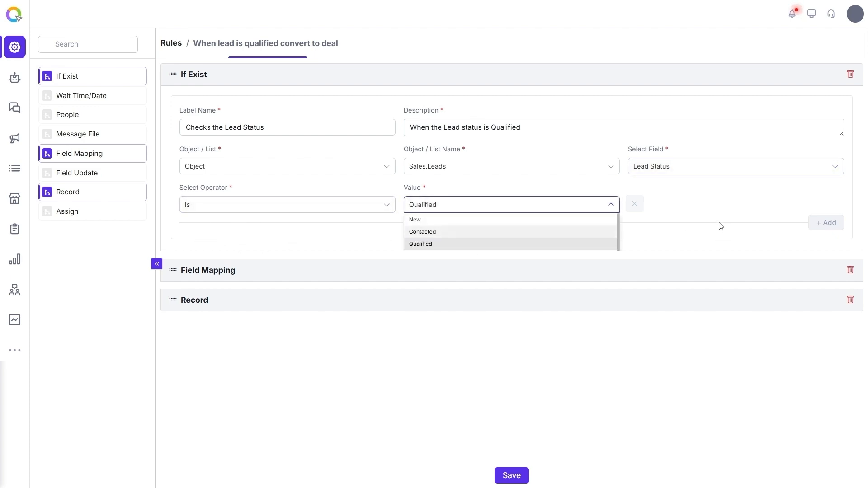
left_click(687, 215)
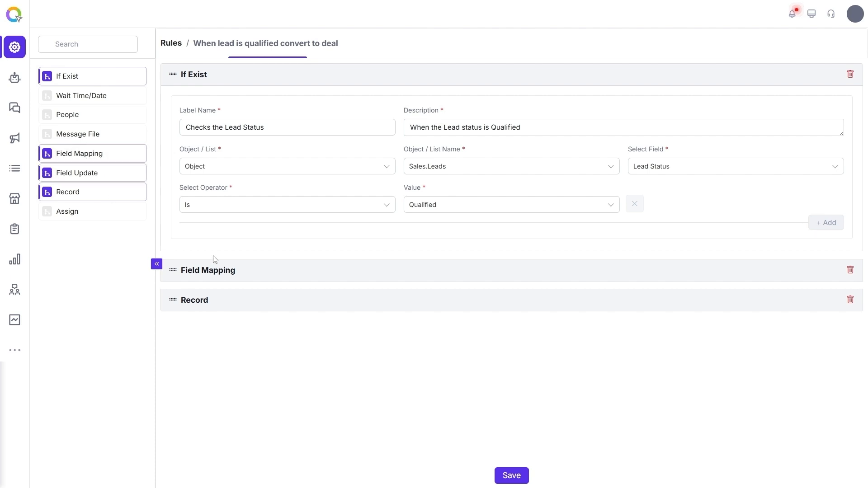
left_click(239, 278)
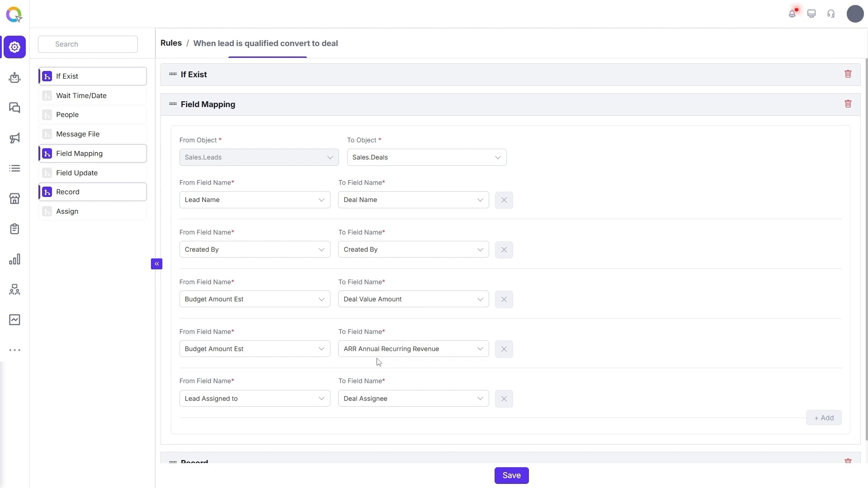
scroll(306, 378, "down", 1)
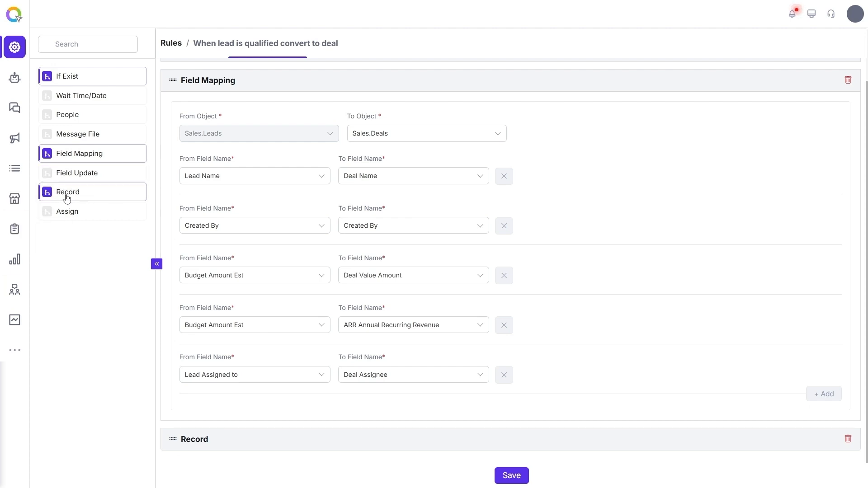
Step: Check the object, record and action choices in the rule's Record node and save the rule
left_click(212, 444)
left_click(241, 193)
left_click(347, 196)
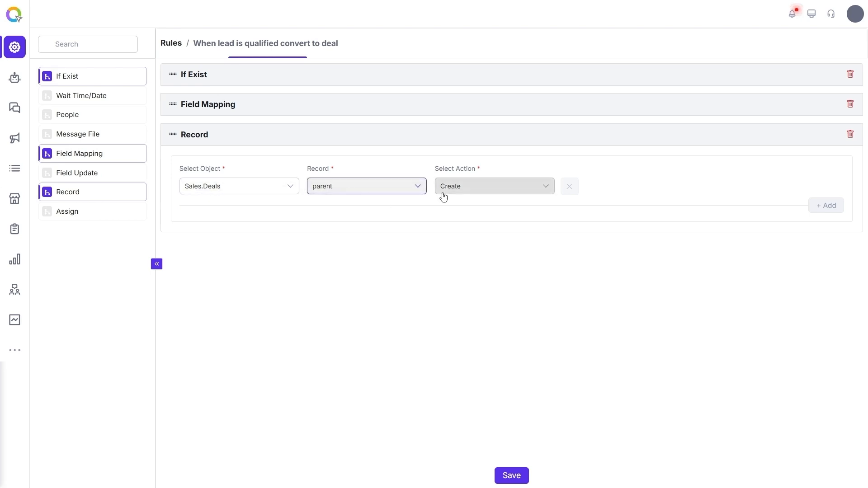
left_click(478, 193)
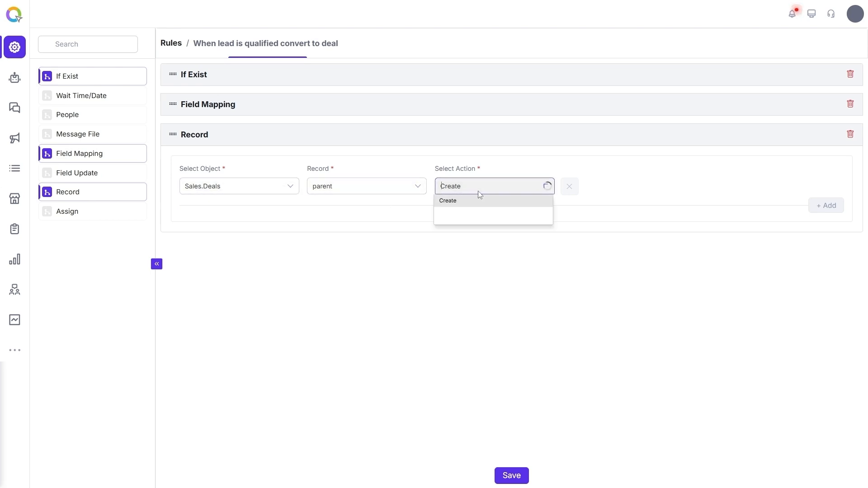
left_click(666, 202)
left_click(520, 477)
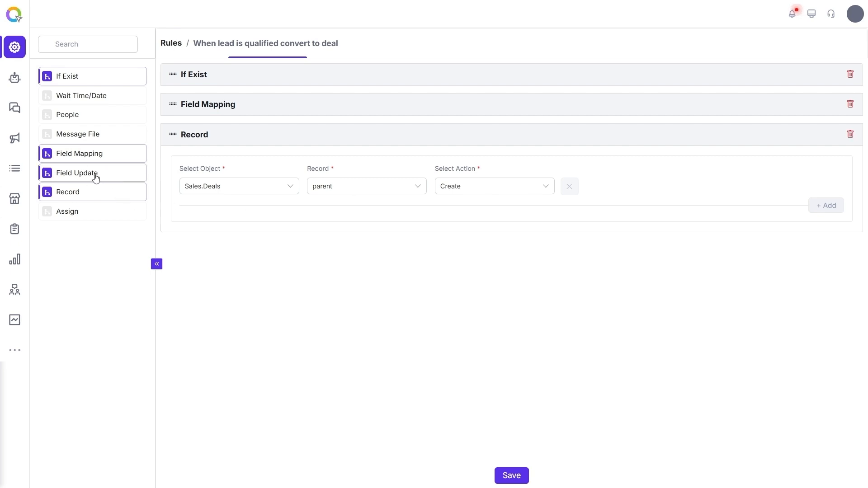
Step: Open the All view of the leads and look through their lead statuses
left_click(18, 352)
left_click(72, 62)
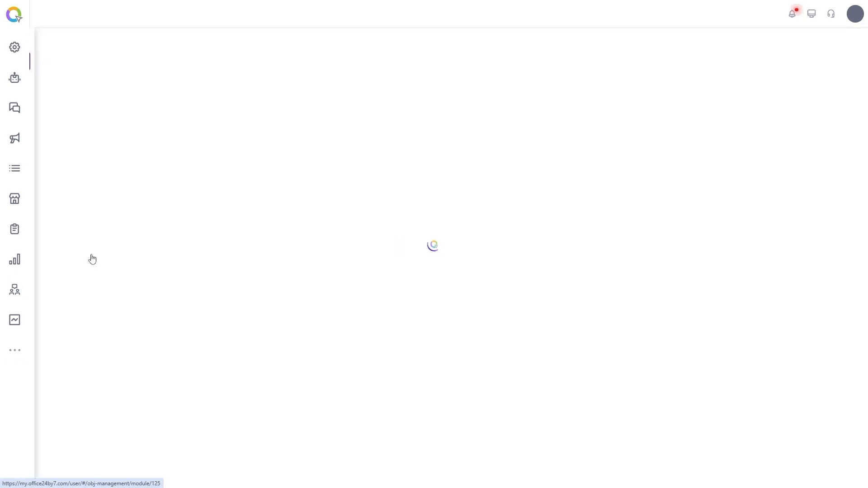
left_click(68, 316)
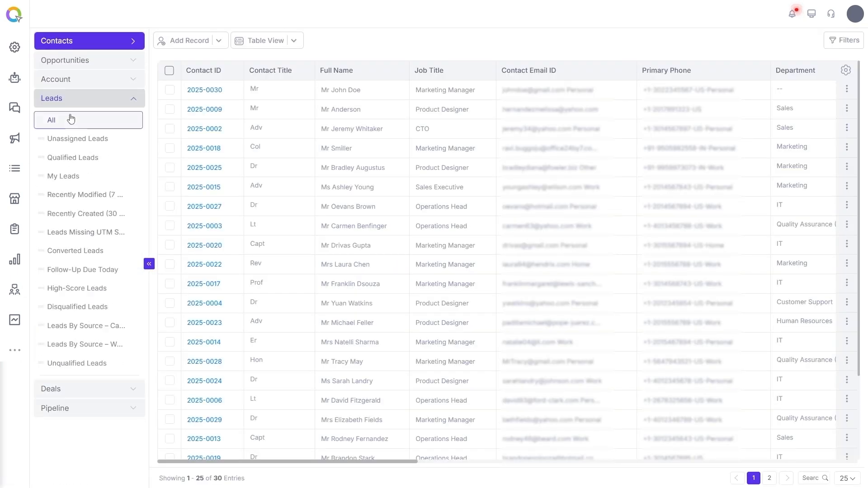
left_click(71, 118)
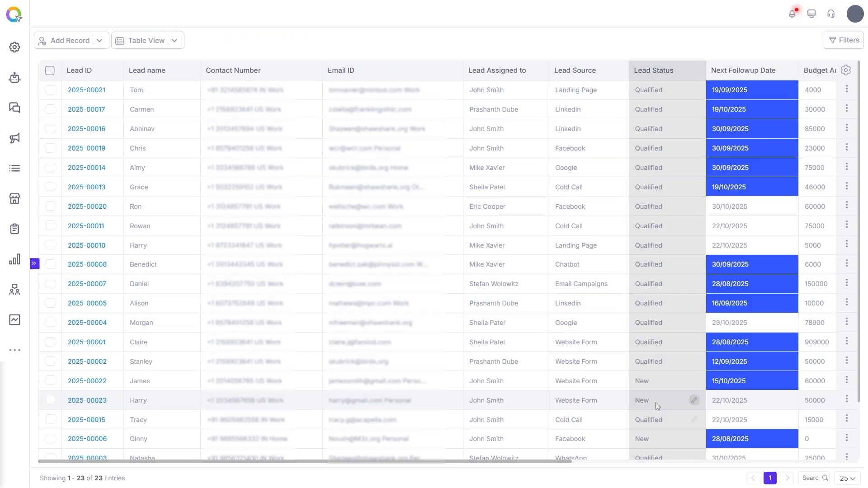
scroll(657, 405, "down", 2)
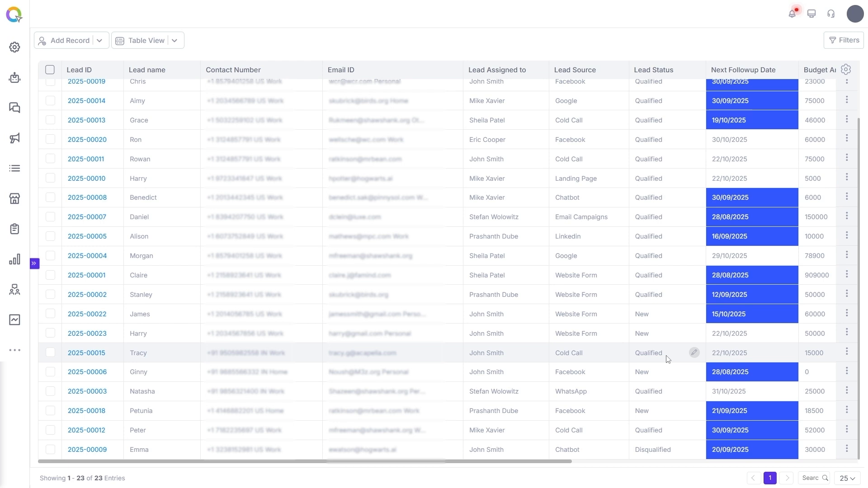
Step: Set up a filter on the leads where Lead Status is Qualified
left_click(849, 45)
left_click(601, 89)
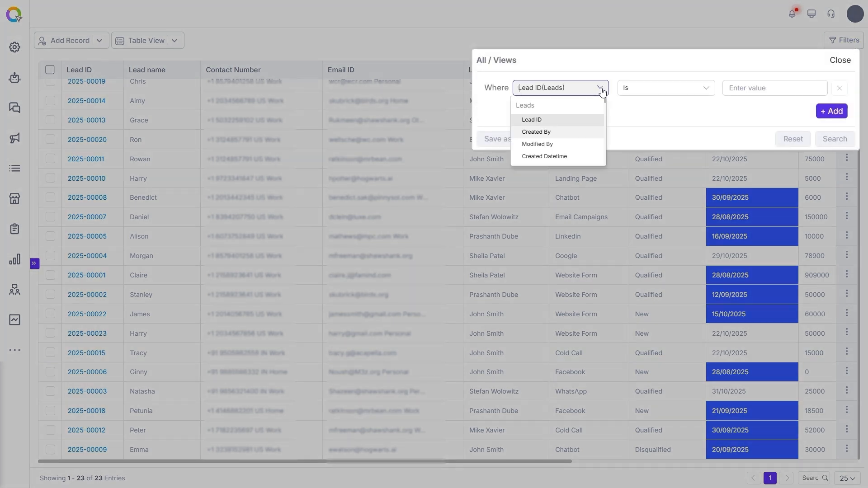
type("status")
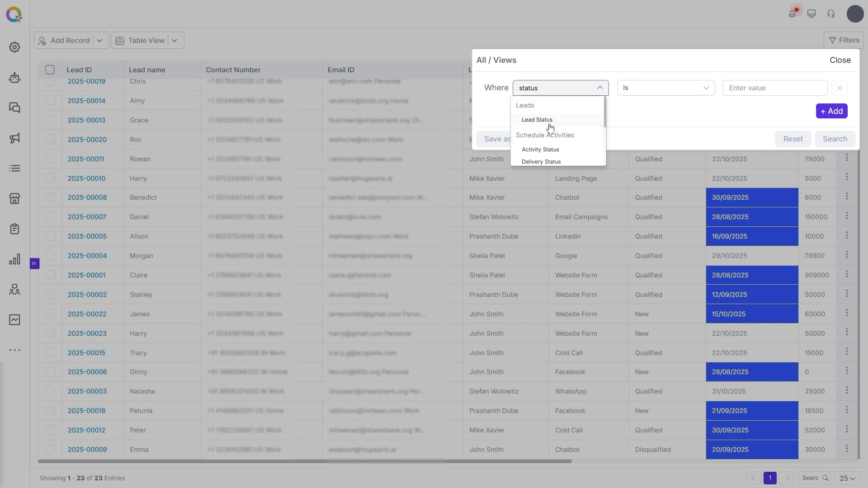
left_click(549, 122)
left_click(778, 89)
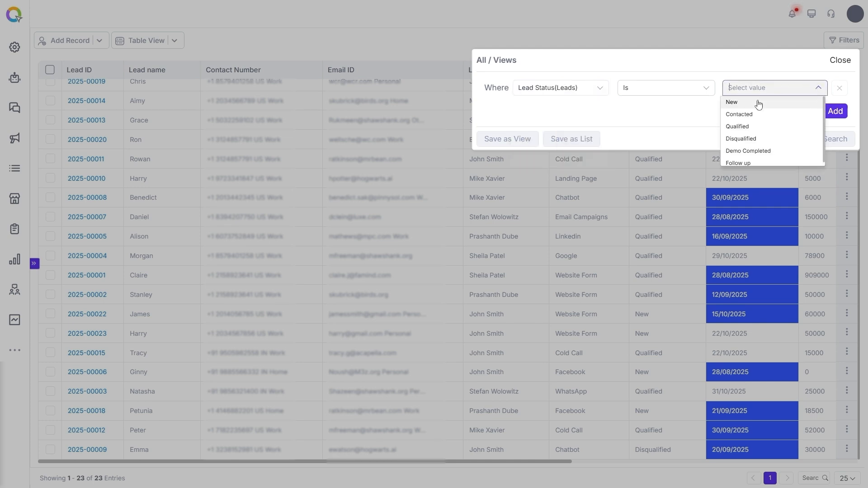
left_click(749, 129)
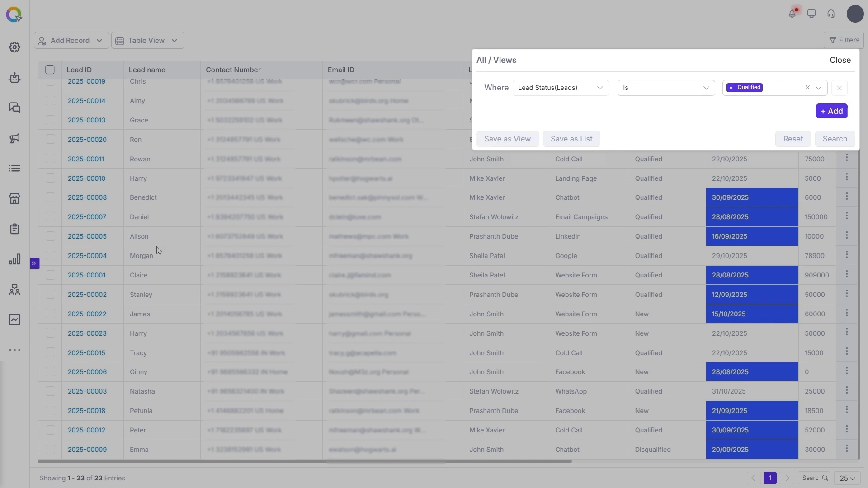
Step: Open the saved Qualified Leads view and select all of its leads
left_click(35, 264)
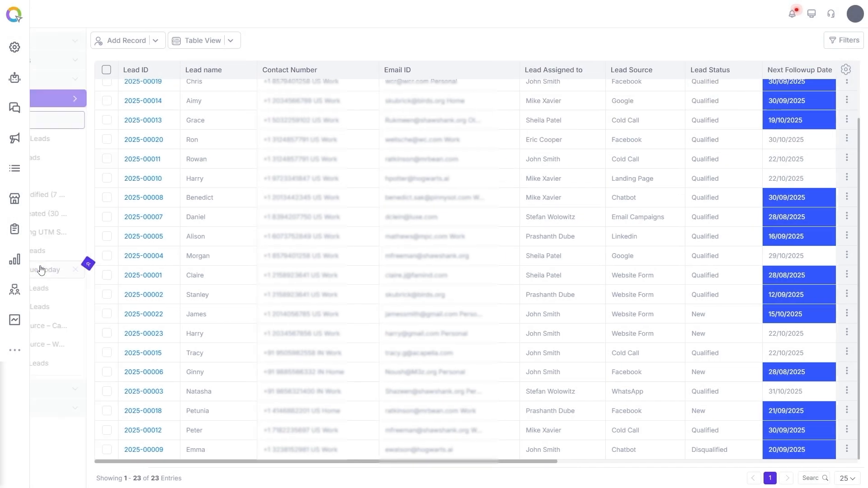
left_click(81, 161)
left_click(169, 70)
Step: Execute the "When lead is qualified convert to deal" rule on the selected leads and close the rules list
left_click(329, 41)
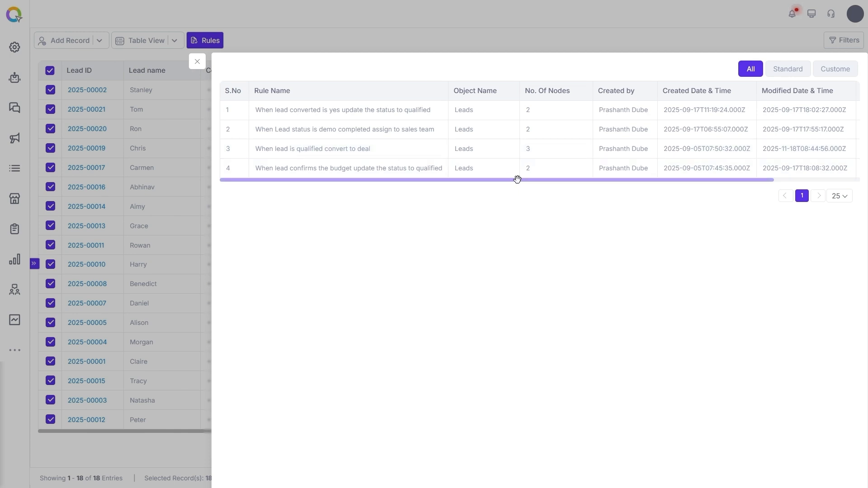
left_click_drag(518, 180, 606, 179)
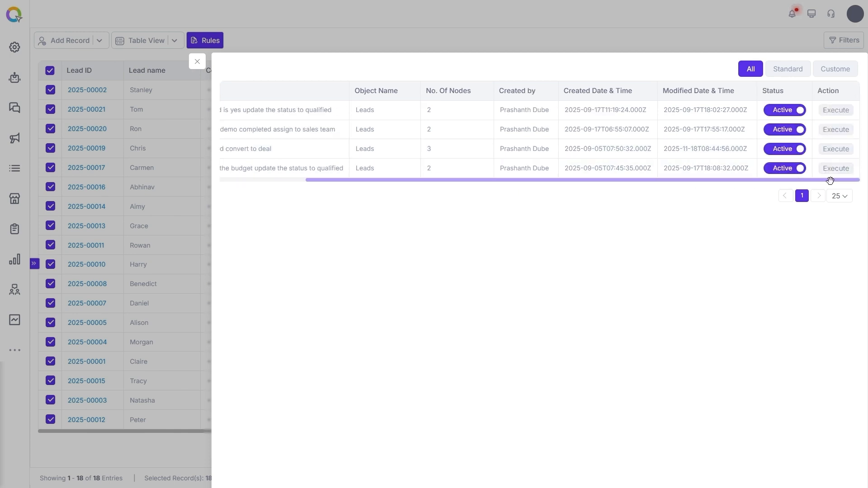
left_click(836, 150)
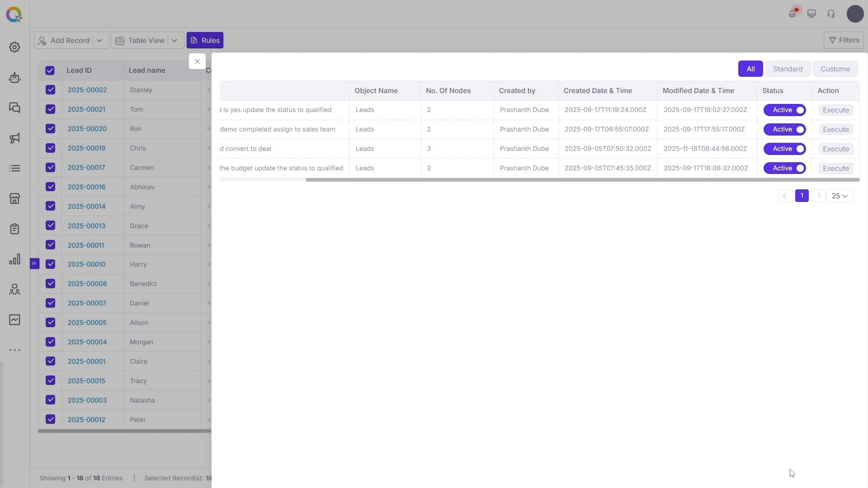
left_click(197, 62)
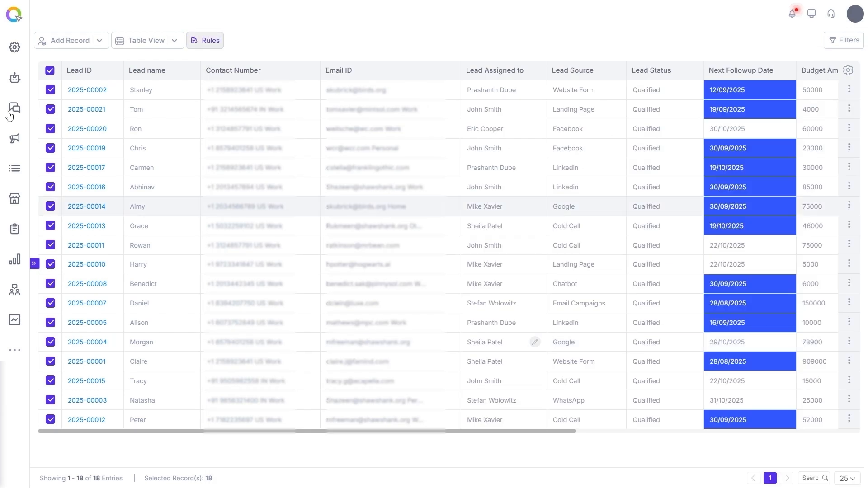
Step: Open the All view of the leads, select every lead and look through the rules list's status and action columns
left_click(34, 263)
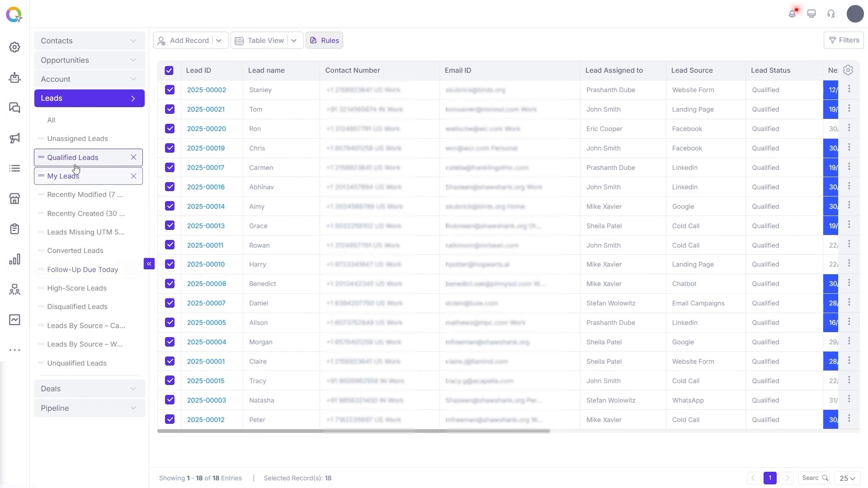
left_click(65, 125)
left_click(323, 42)
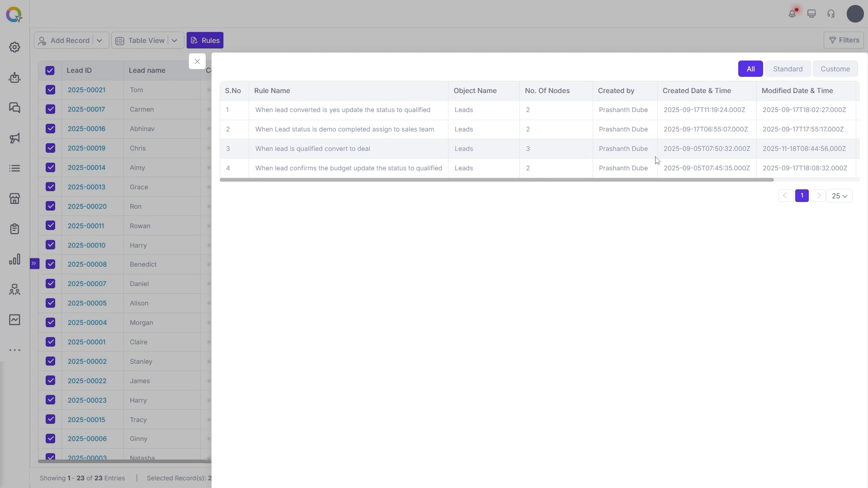
left_click_drag(755, 179, 865, 175)
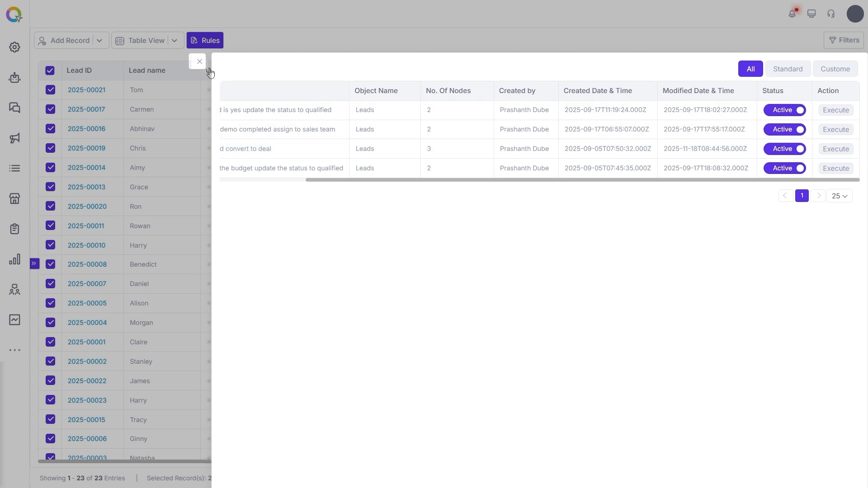
left_click(200, 62)
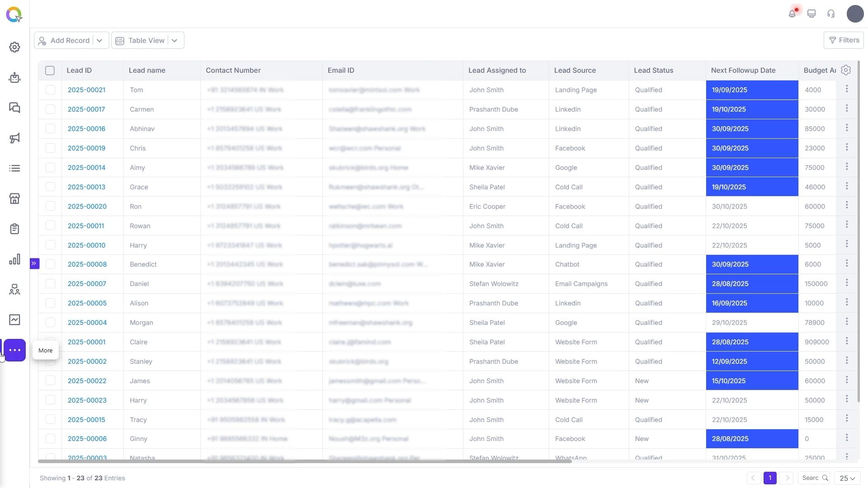
Step: Open the All view of the deals
left_click(35, 263)
left_click(63, 395)
left_click(58, 146)
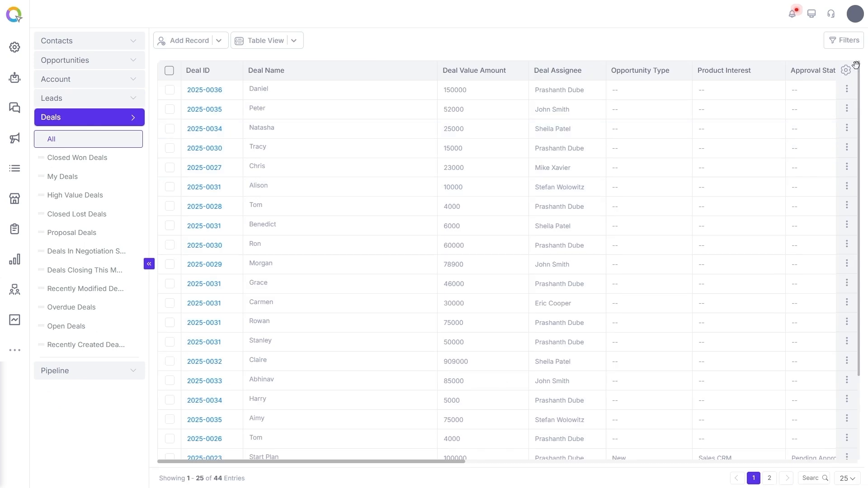
Step: Filter the deals to those whose Created Datetime(Deals) is Today and close the filter settings
left_click(843, 40)
left_click(603, 88)
type("cre")
left_click(547, 132)
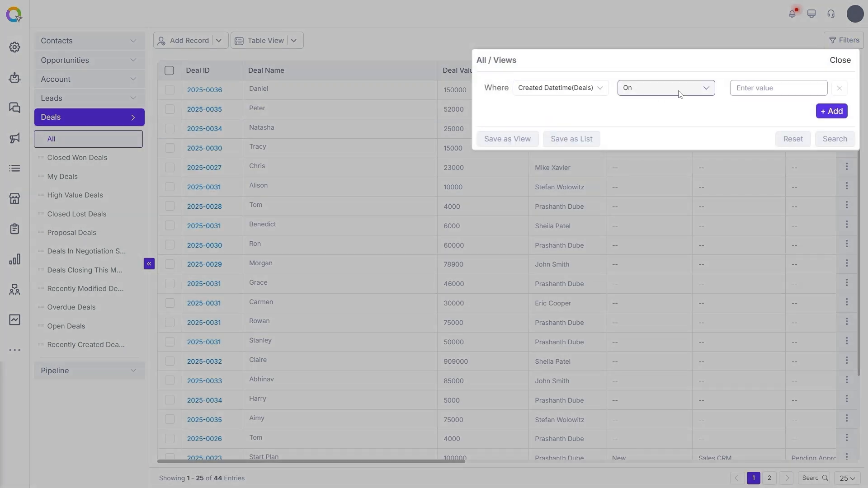
left_click(678, 88)
left_click(631, 164)
left_click(834, 139)
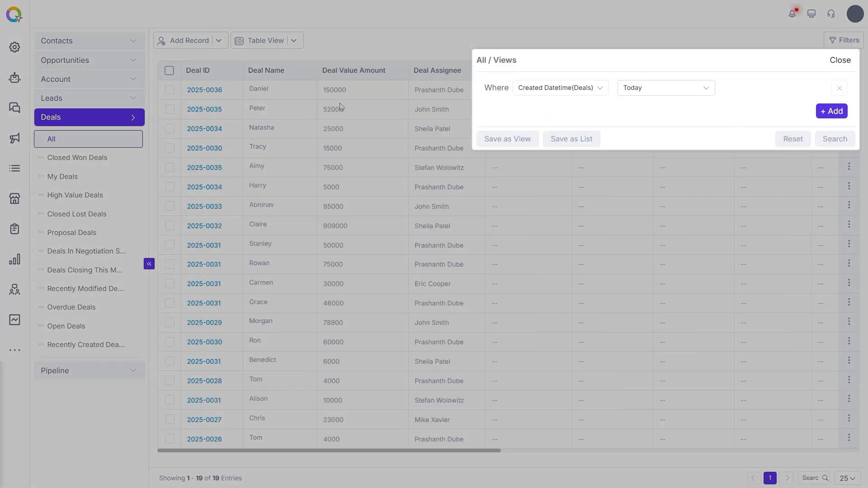
left_click(409, 51)
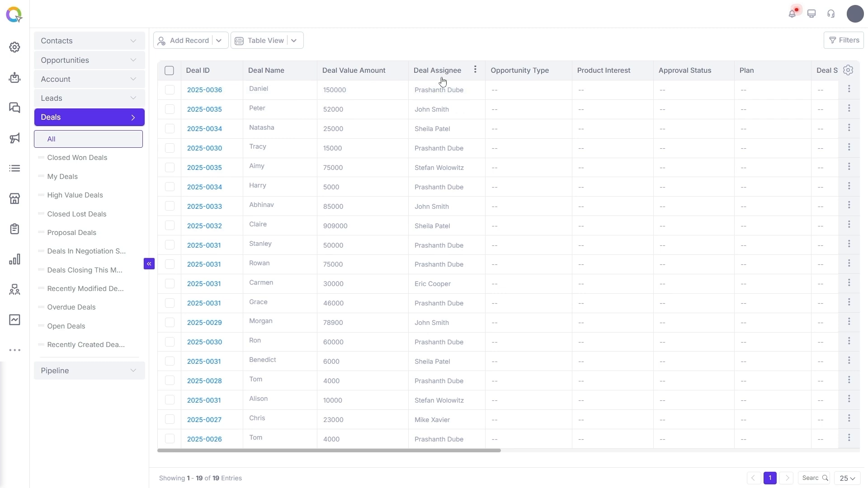
Step: Execute the "When lead converted is yes update the status to qualified" rule on all leads and close the rules list
left_click(61, 102)
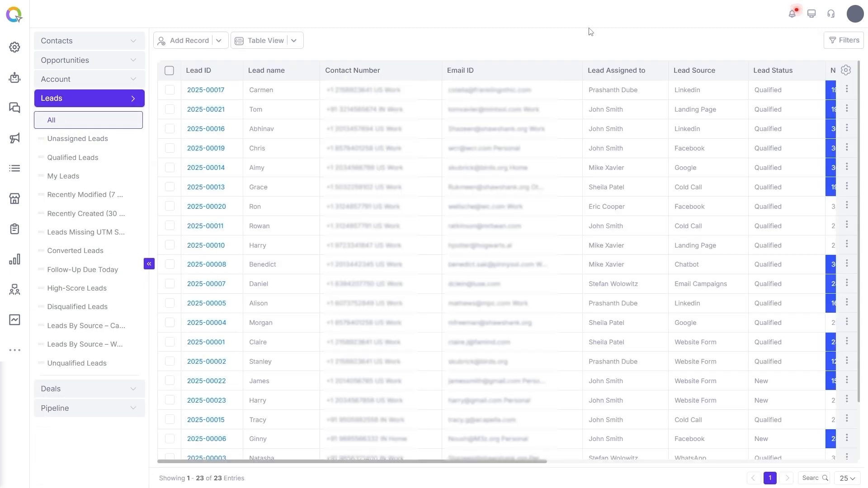
left_click(170, 72)
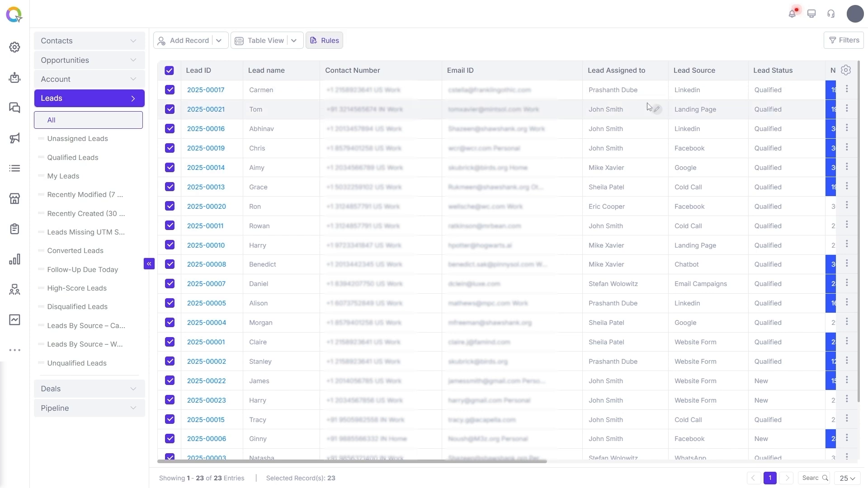
left_click(323, 45)
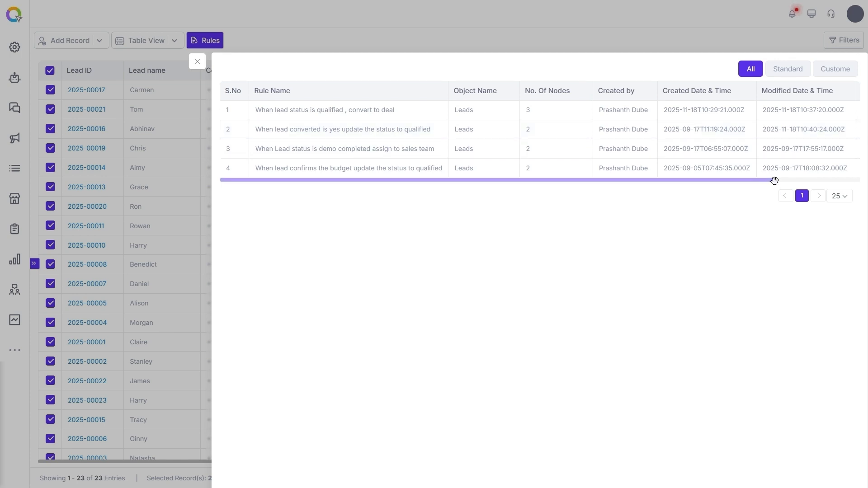
left_click_drag(773, 179, 859, 179)
left_click(837, 130)
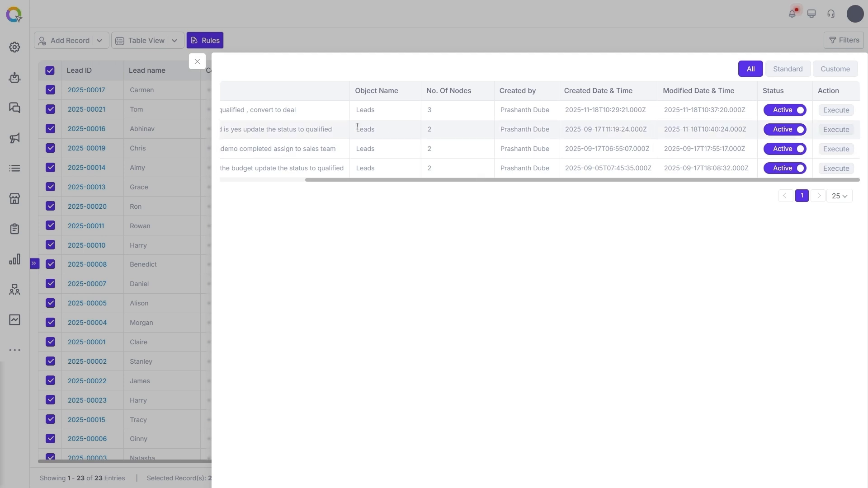
left_click(197, 61)
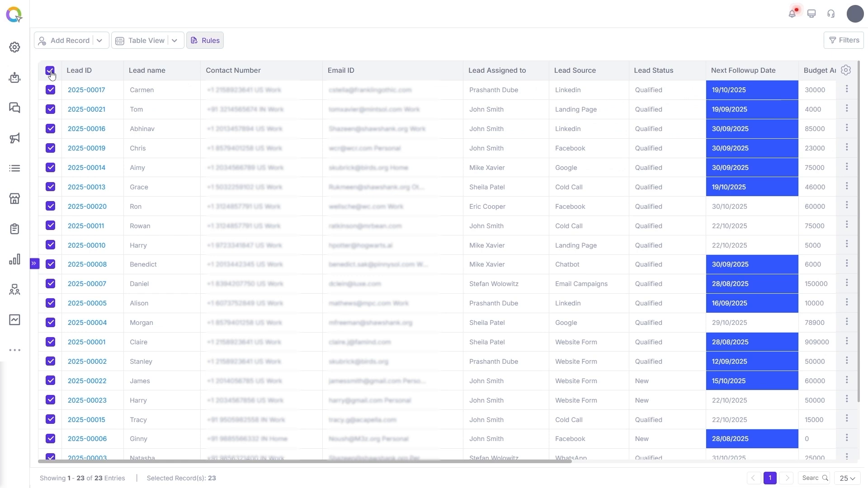
Step: Select only the first lead in the list and examine its history for the latest rule execution, who ran it and the Lead Status change
left_click(50, 72)
left_click(50, 90)
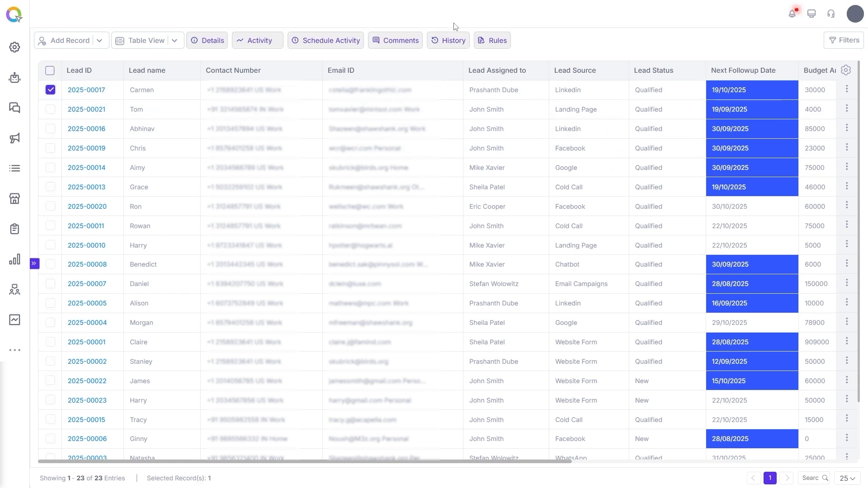
left_click(449, 41)
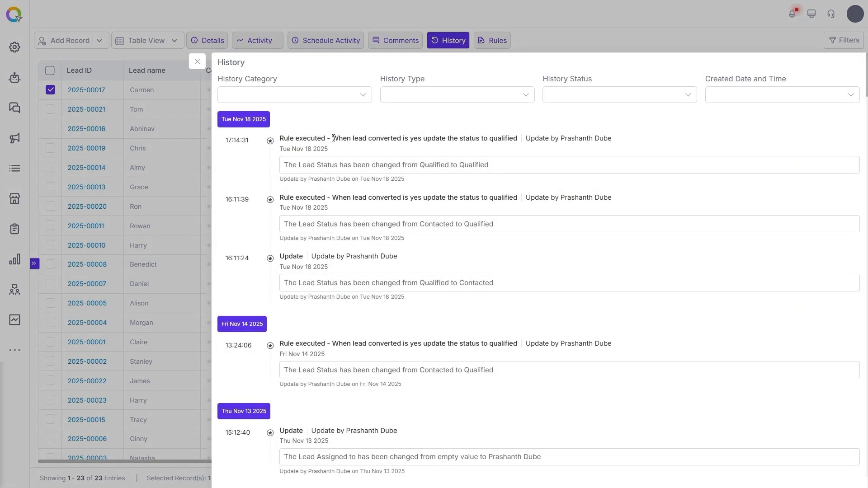
left_click_drag(333, 138, 505, 136)
left_click_drag(561, 138, 612, 139)
left_click_drag(288, 165, 511, 166)
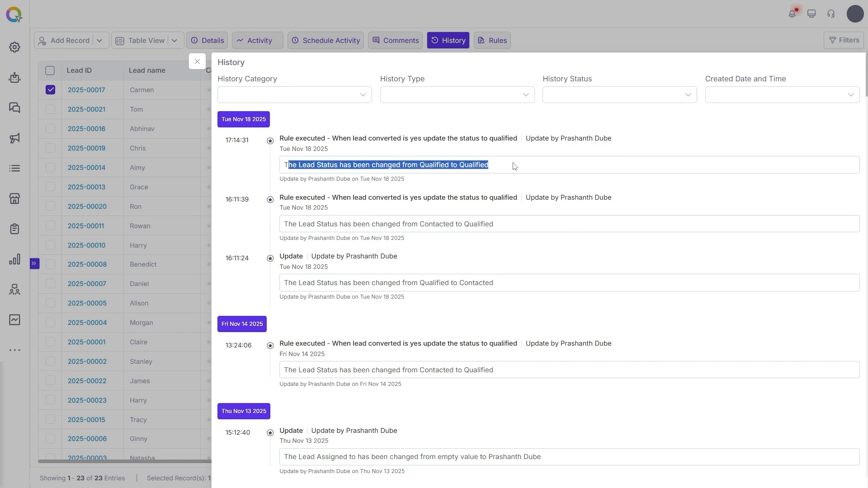
left_click(536, 180)
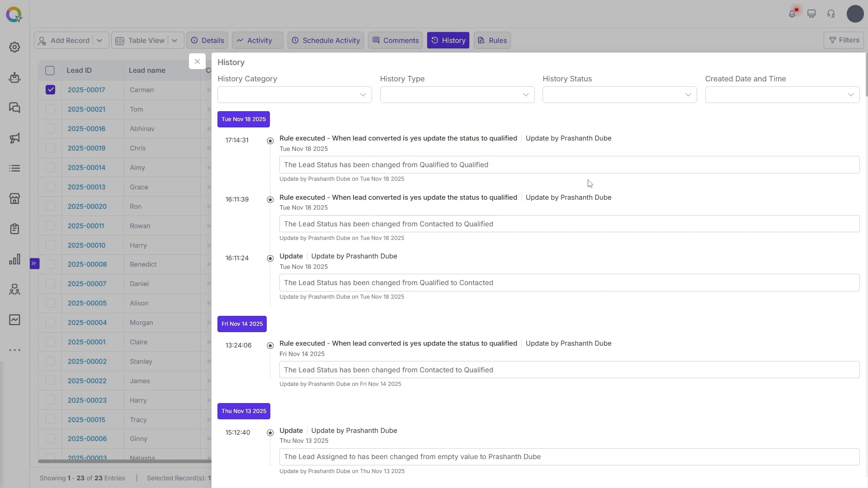